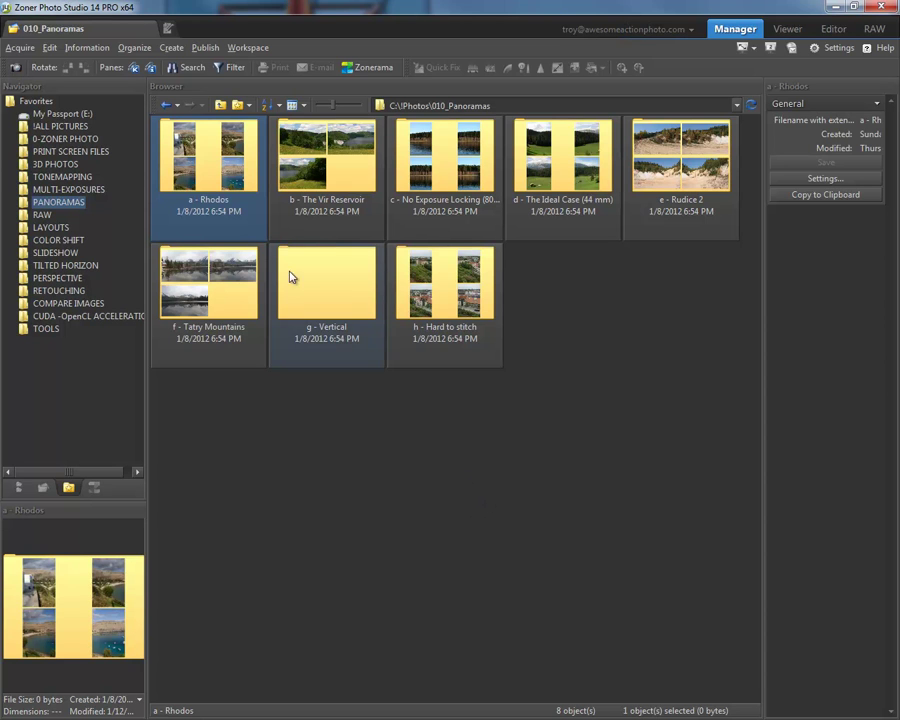
Open the 'a - Rhodos' folder of 11 bay photos in the Manager
{"action": "left_click", "coordinate": [214, 171]}
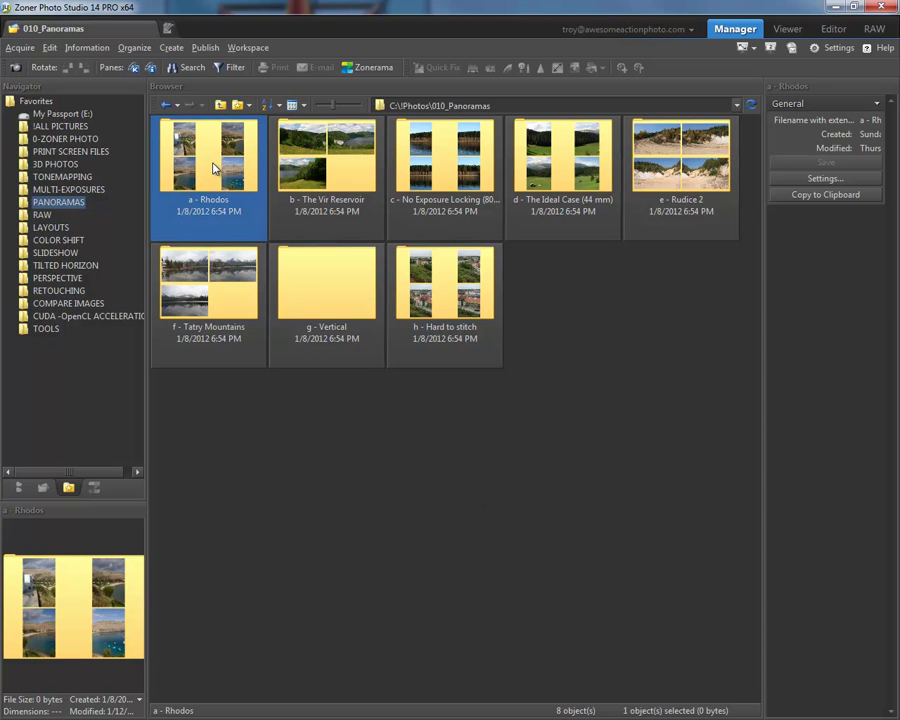
{"action": "double_click", "coordinate": [214, 171]}
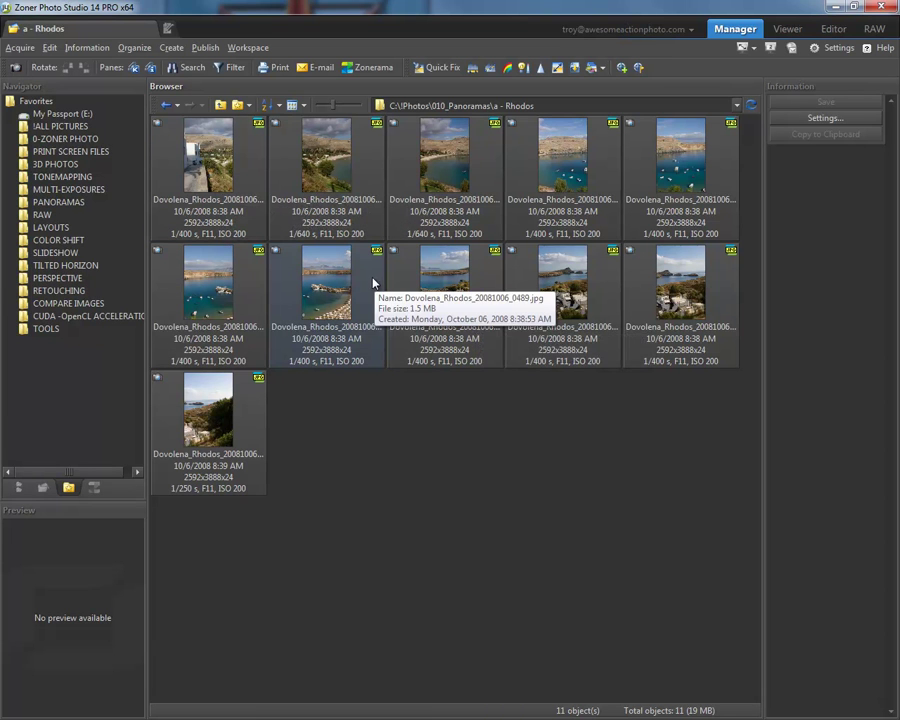
{"action": "double_click", "coordinate": [233, 160]}
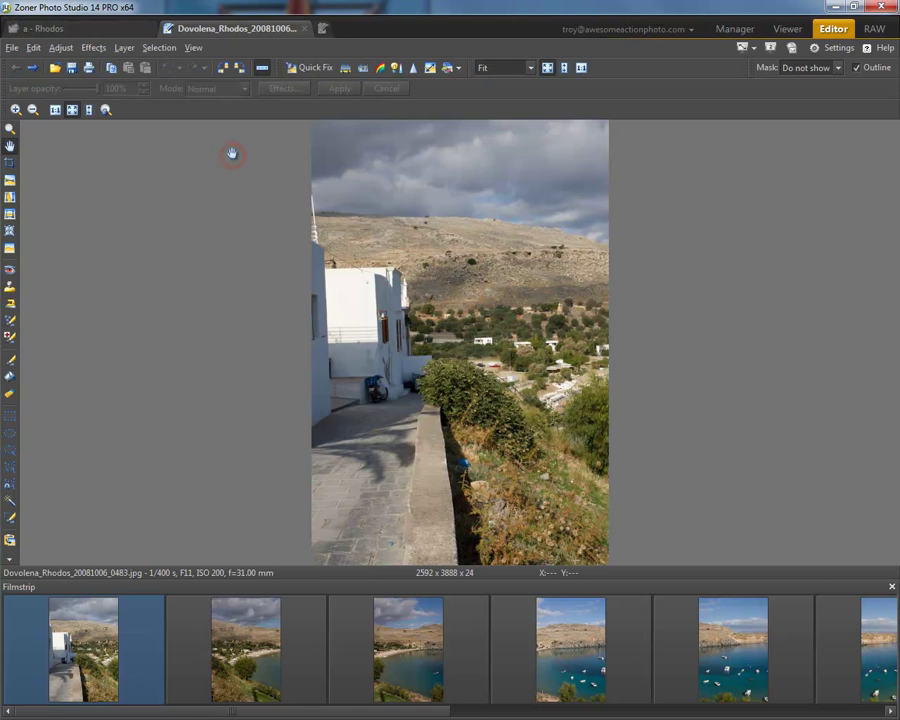
{"action": "left_click", "coordinate": [262, 607]}
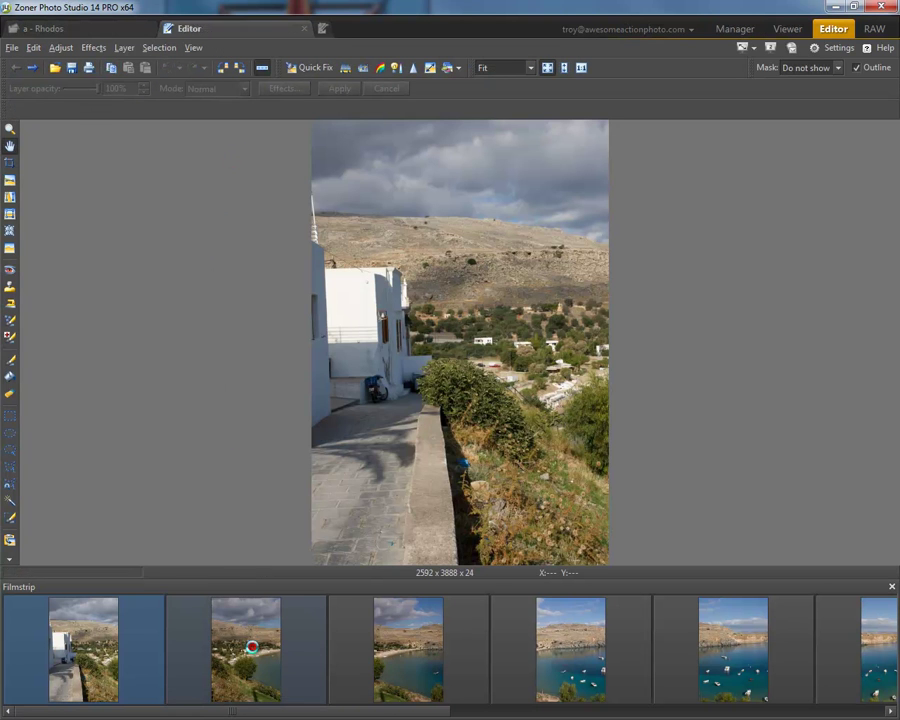
{"action": "left_click", "coordinate": [372, 645]}
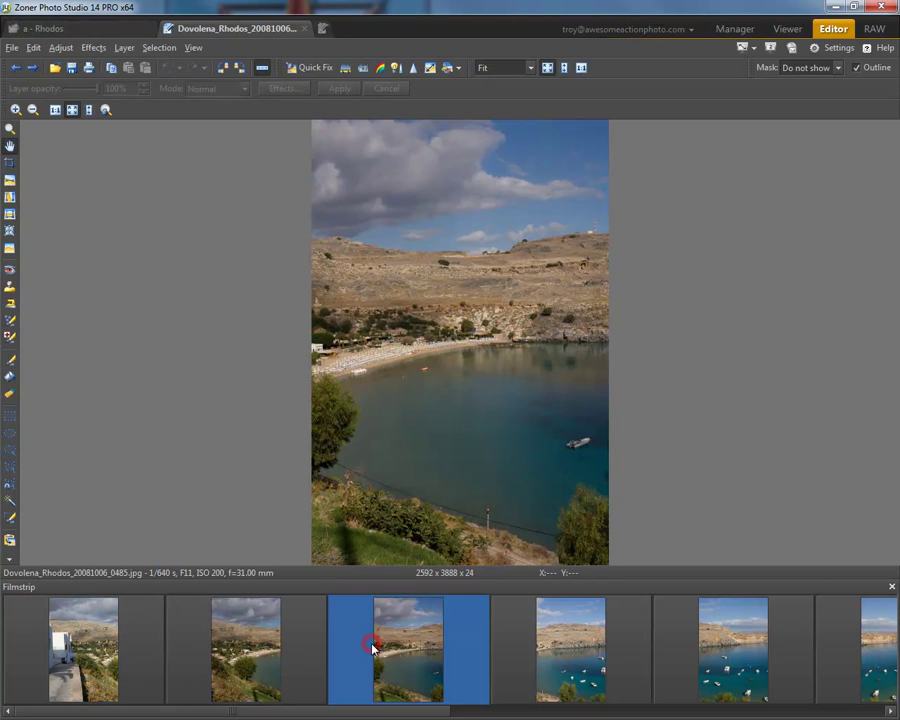
{"action": "left_click", "coordinate": [552, 645]}
{"action": "left_click", "coordinate": [720, 648]}
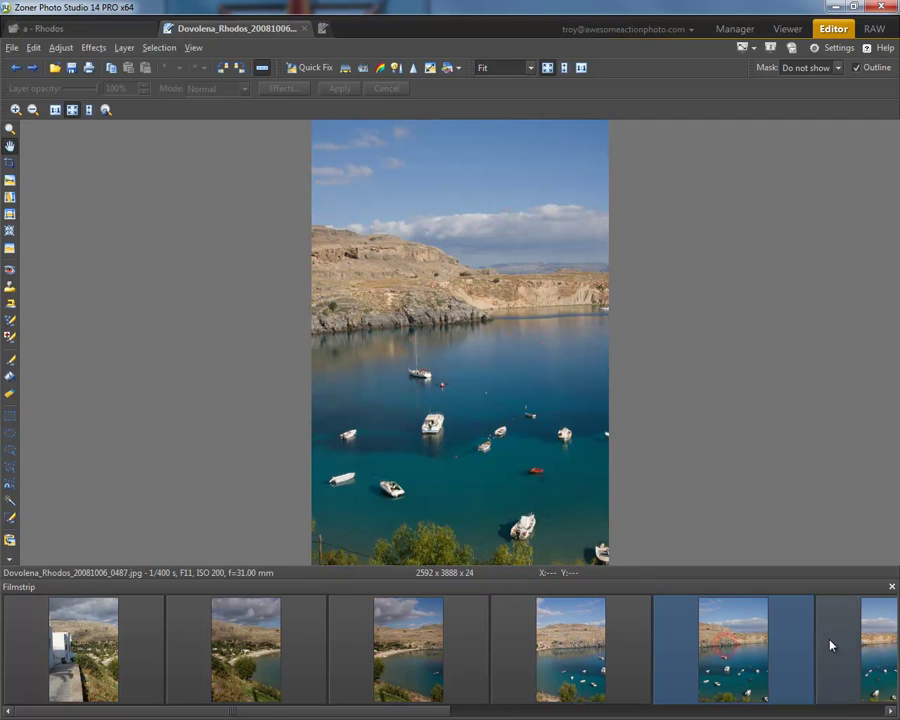
{"action": "left_click", "coordinate": [876, 645]}
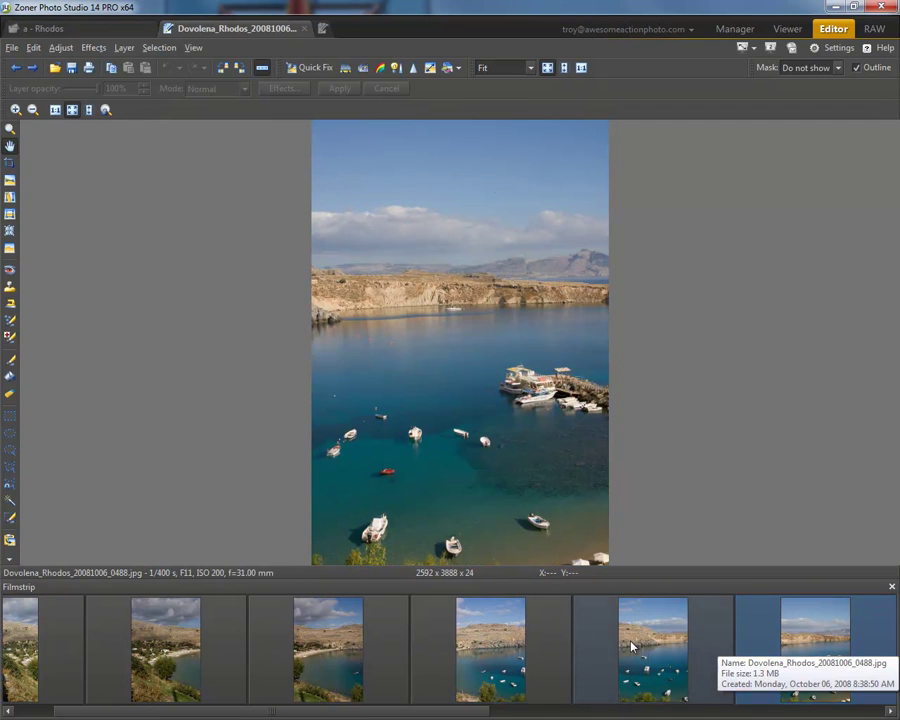
{"action": "left_click", "coordinate": [14, 630]}
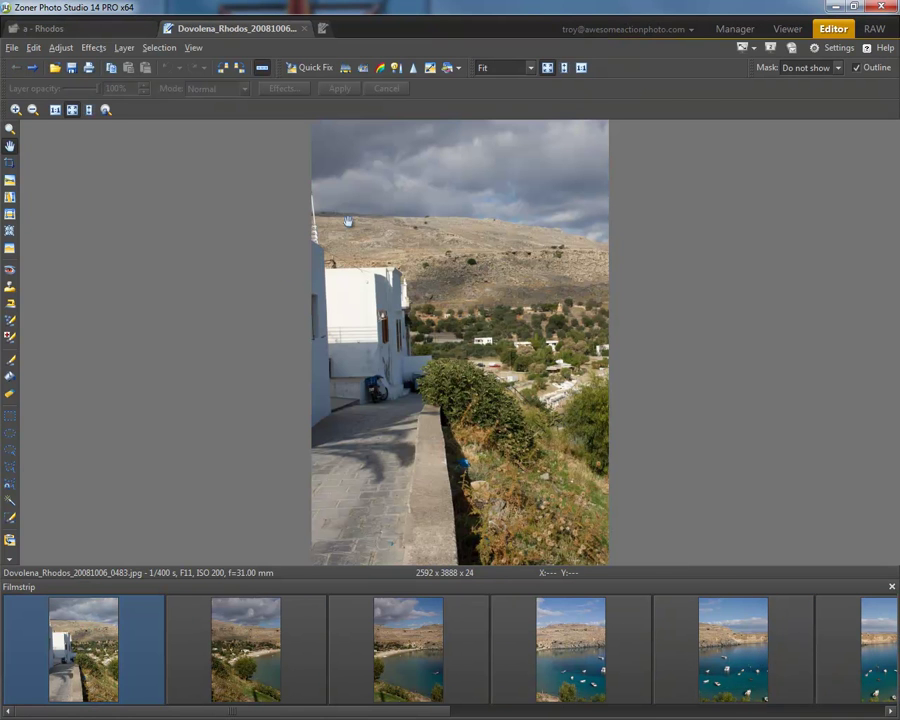
Return to the Manager and select all 11 Rhodos photos with Ctrl+A
{"action": "left_click", "coordinate": [738, 30]}
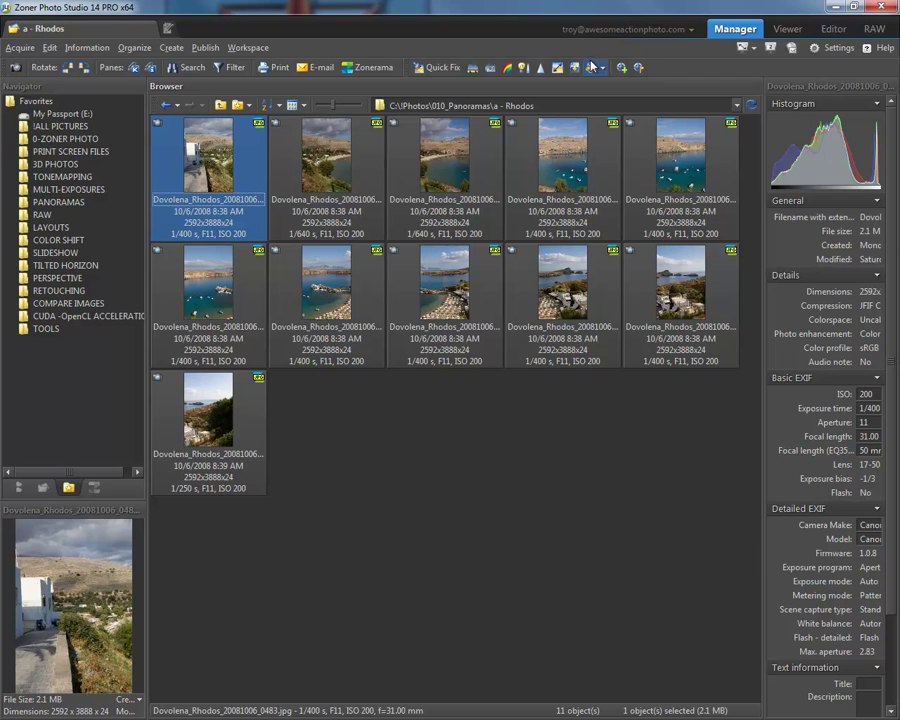
{"action": "left_click", "coordinate": [212, 167]}
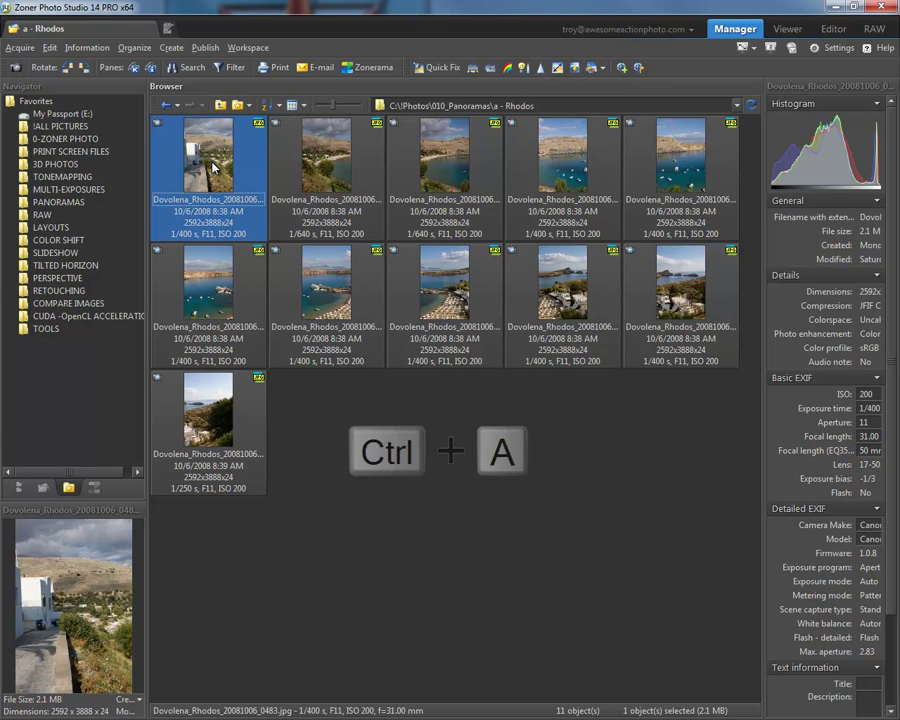
{"action": "key", "text": "ctrl+a"}
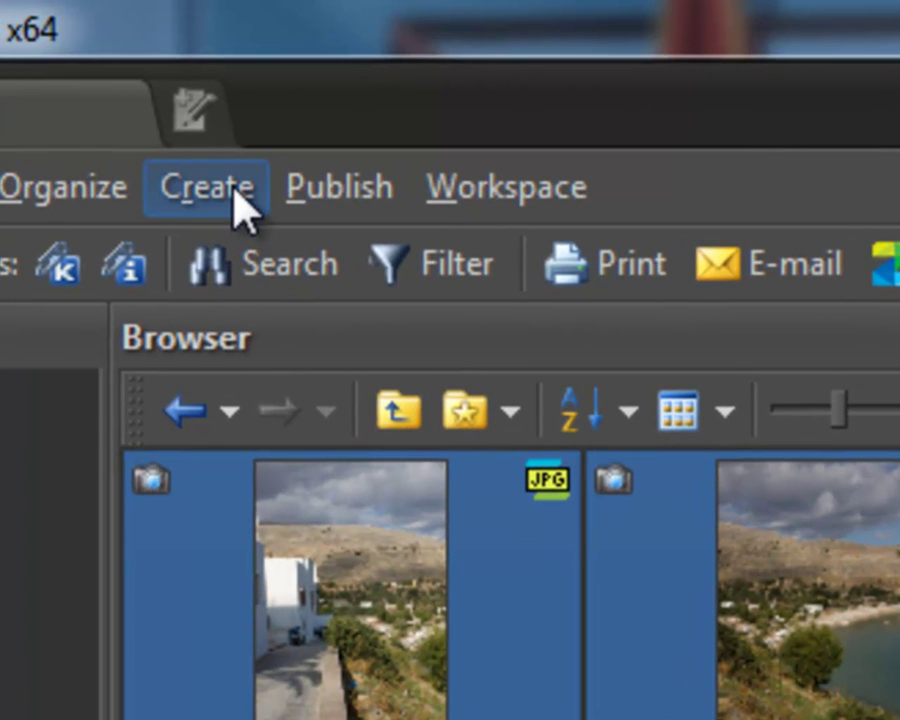
Start a panorama from the selected photos and uncheck the second, third and fourth images
{"action": "left_click", "coordinate": [235, 190]}
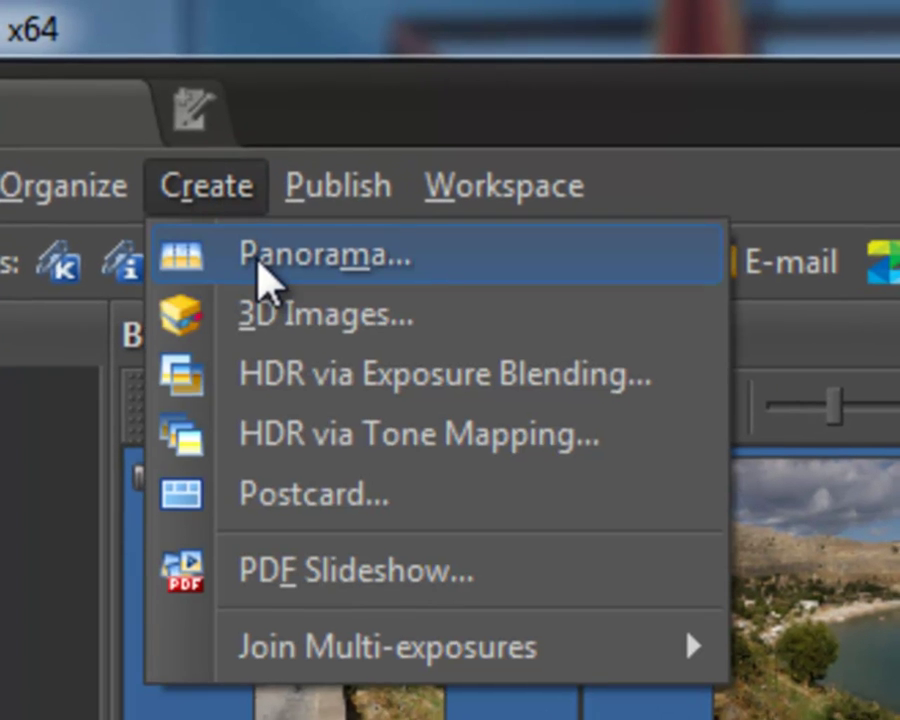
{"action": "left_click", "coordinate": [260, 262]}
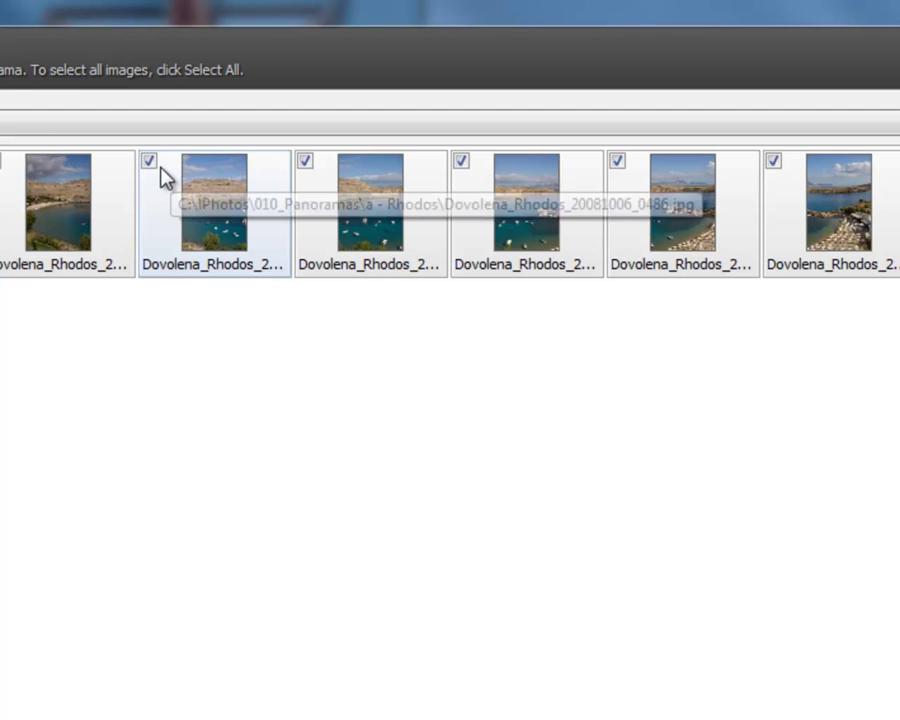
{"action": "left_click", "coordinate": [150, 161]}
{"action": "left_click", "coordinate": [303, 163]}
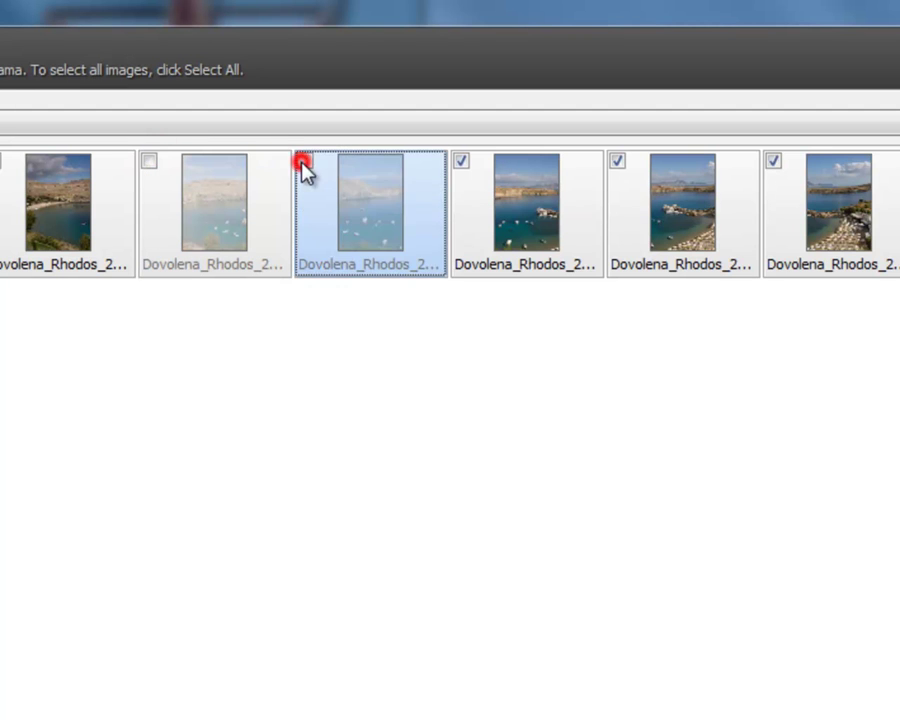
{"action": "left_click", "coordinate": [462, 163]}
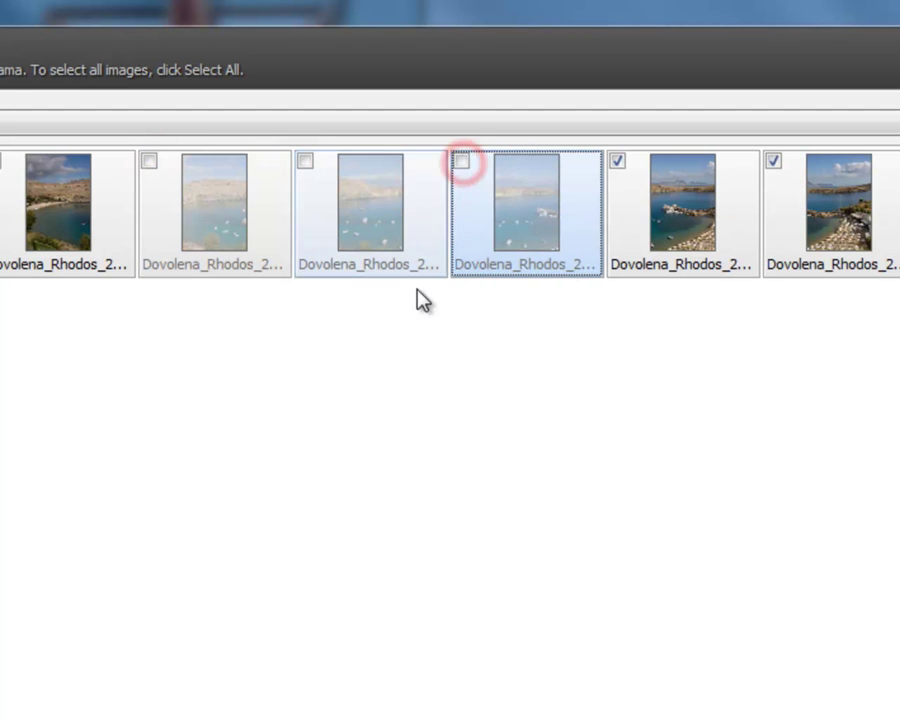
{"action": "left_click", "coordinate": [396, 427]}
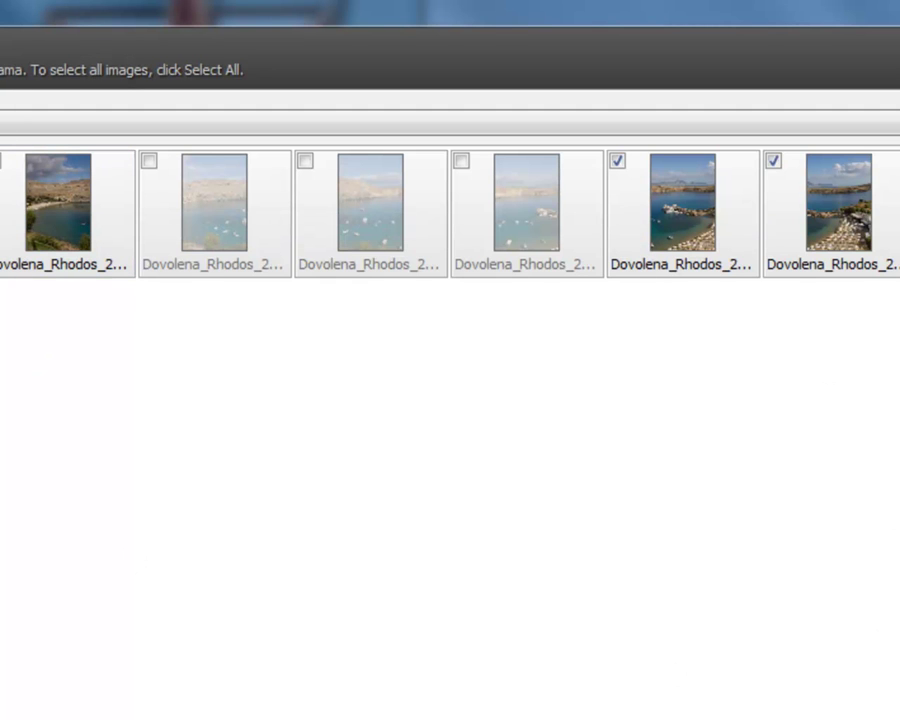
Re-include the second, third and fourth photos so all 11 of 11 are selected
{"action": "left_click", "coordinate": [462, 160]}
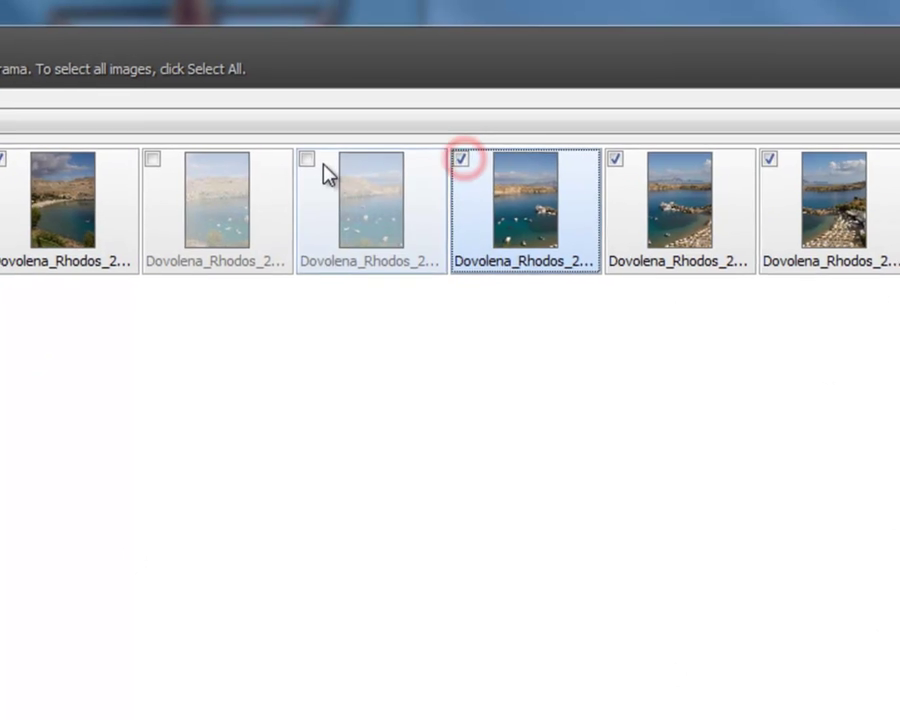
{"action": "left_click", "coordinate": [152, 159]}
{"action": "left_click", "coordinate": [306, 159]}
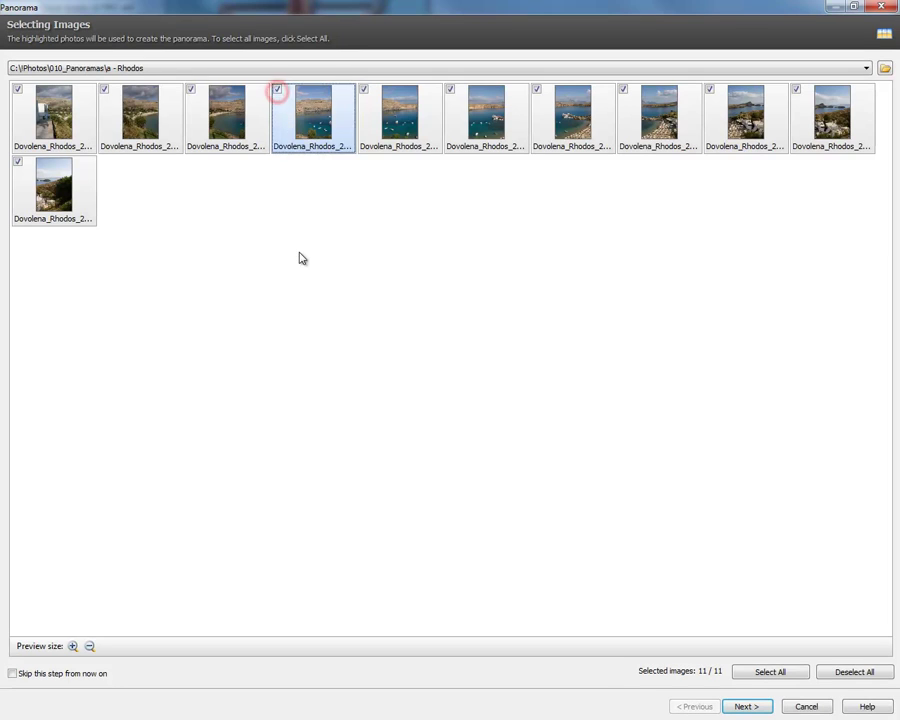
{"action": "left_click", "coordinate": [300, 258]}
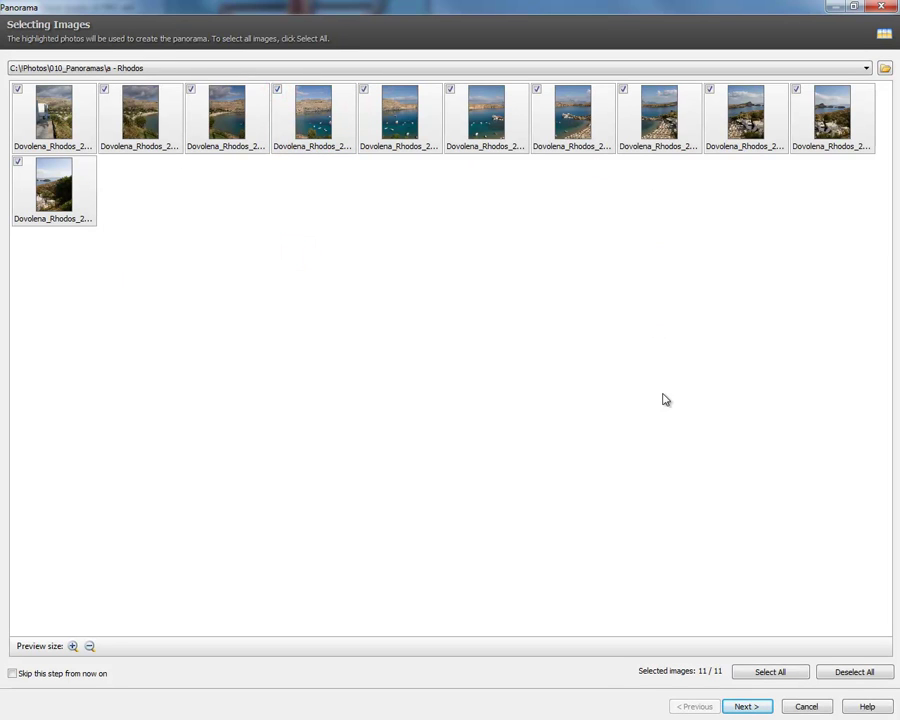
On Sorting images, sort the 11 photos by name, ascending and then descending
{"action": "left_click", "coordinate": [746, 707]}
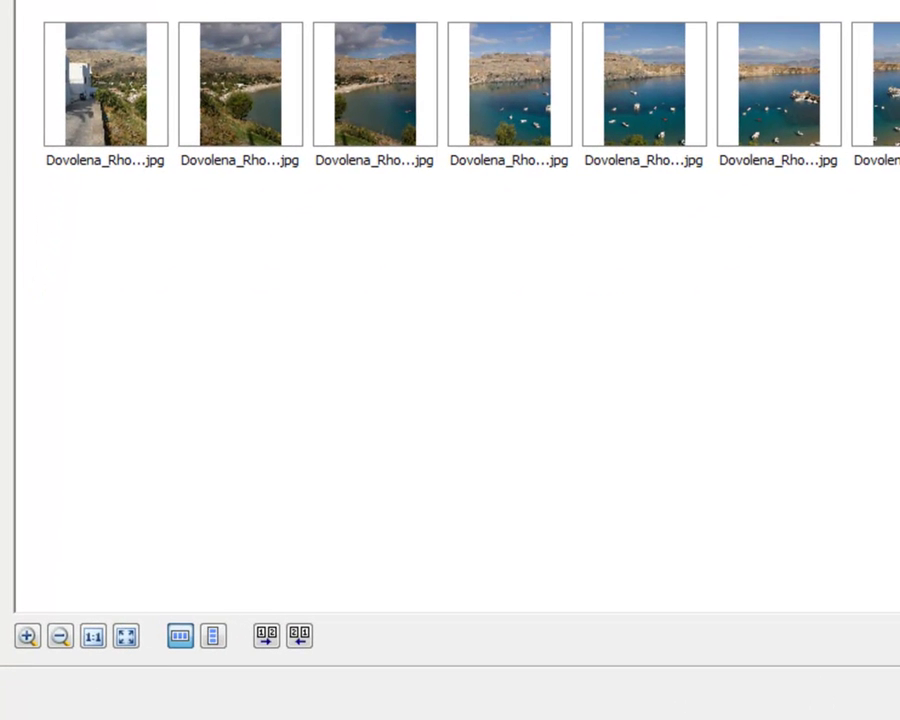
{"action": "left_click", "coordinate": [267, 651]}
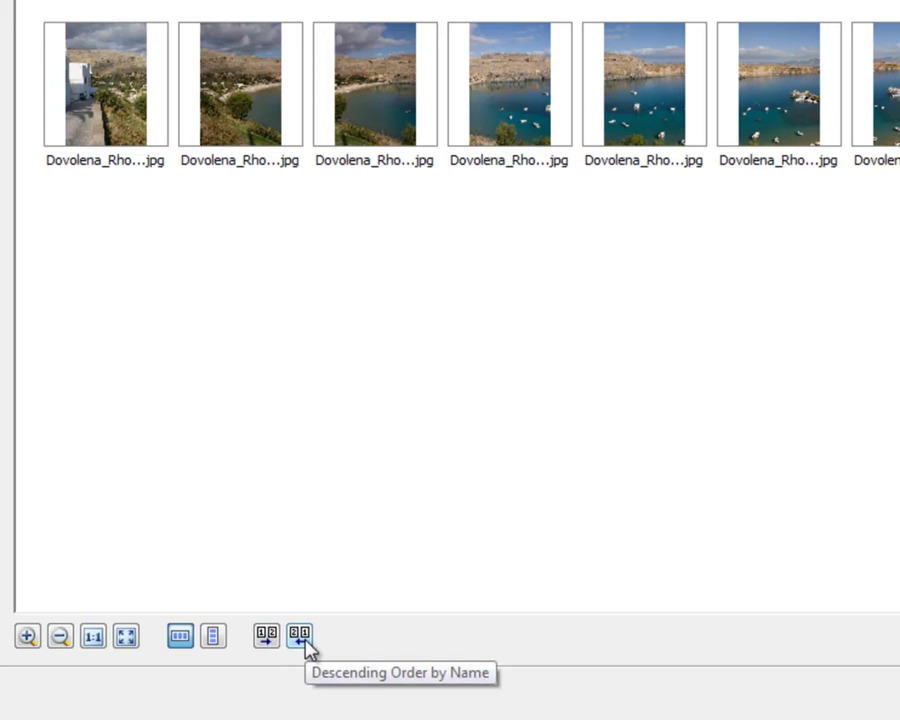
{"action": "left_click", "coordinate": [300, 636]}
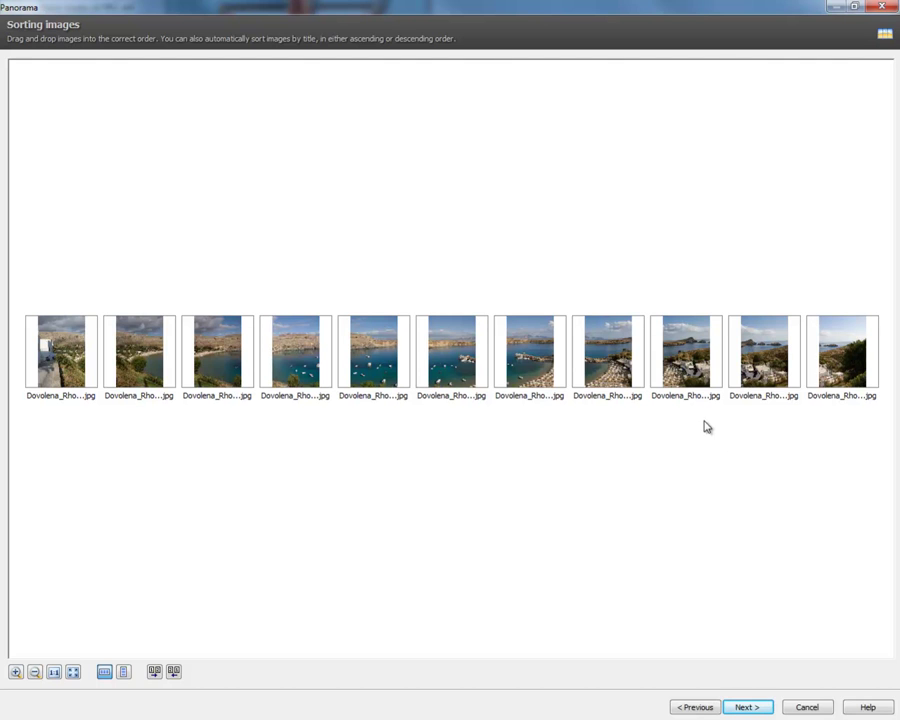
Leave Focal length on Auto and join the 11 photos into one panorama
{"action": "left_click", "coordinate": [748, 708]}
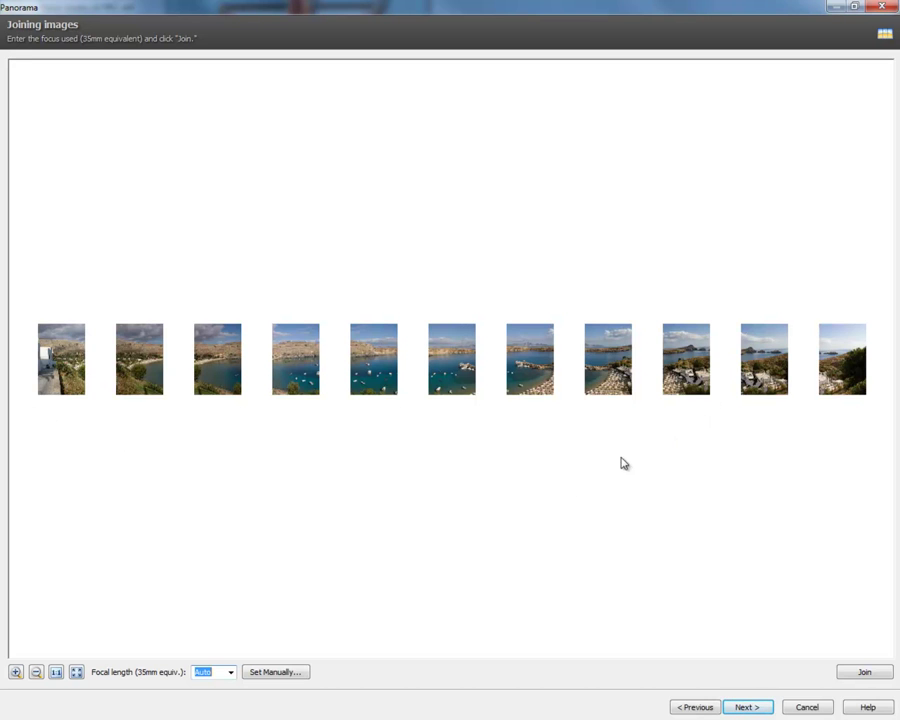
{"action": "left_click", "coordinate": [231, 672]}
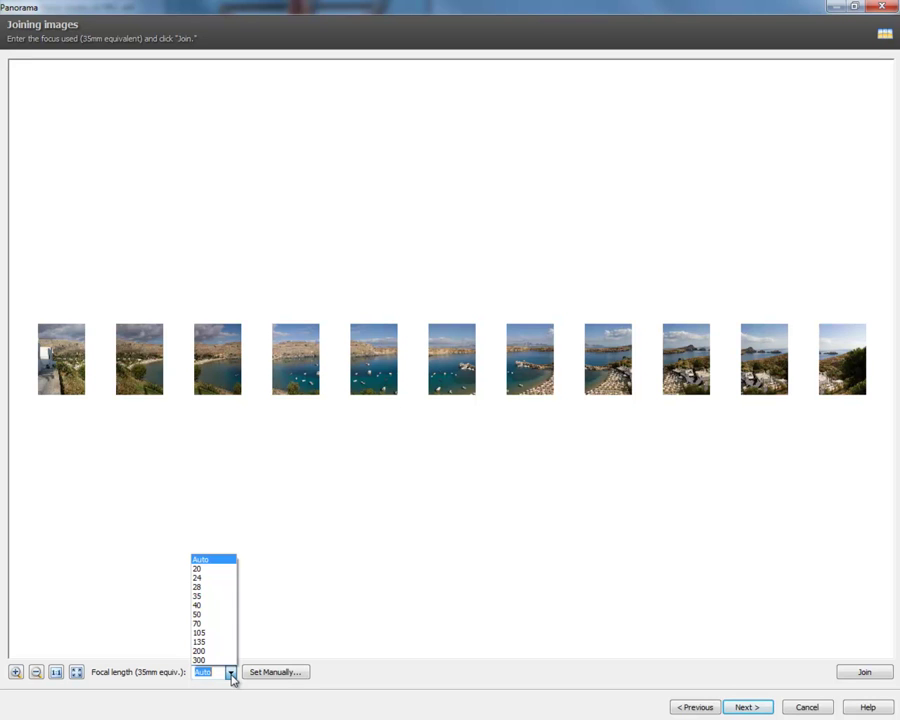
{"action": "left_click", "coordinate": [231, 675]}
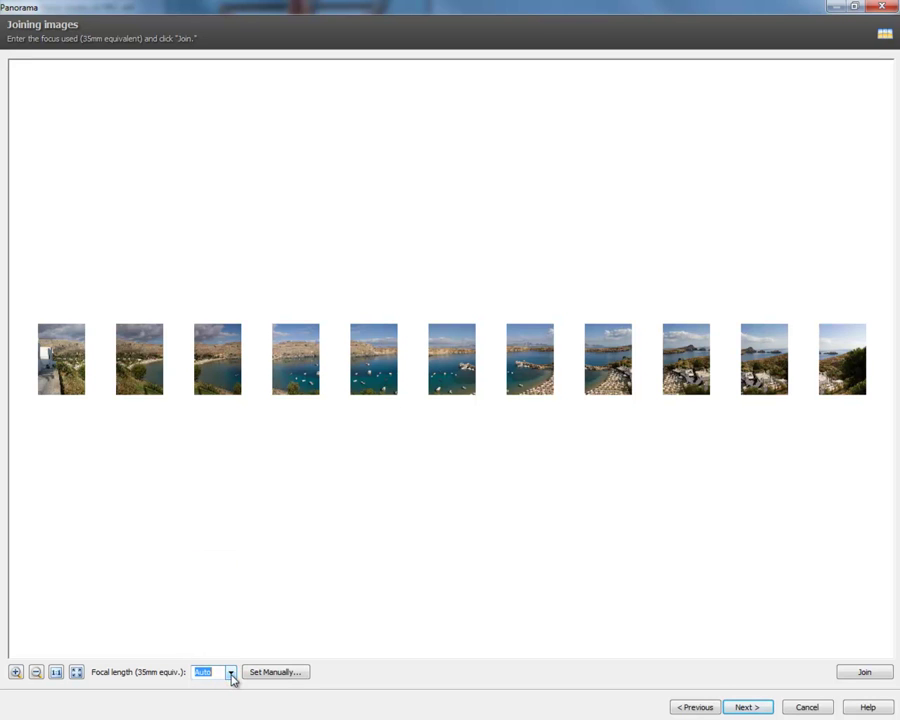
{"action": "left_click", "coordinate": [749, 708]}
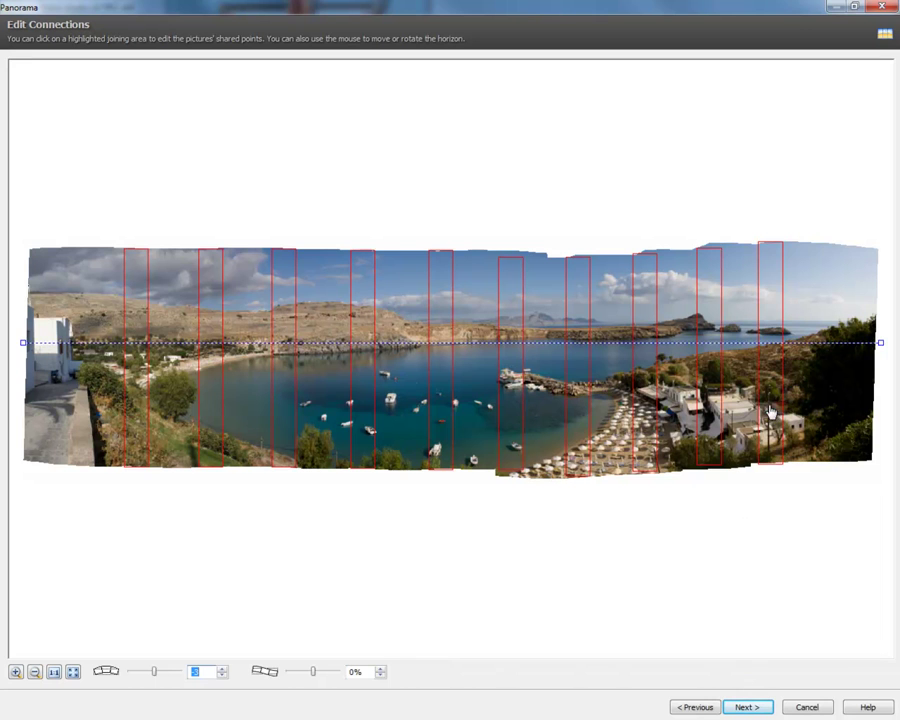
Keep Crop enabled to trim ragged edges and set Resulting size to 100% (14949 × 3577)
{"action": "left_click", "coordinate": [749, 707]}
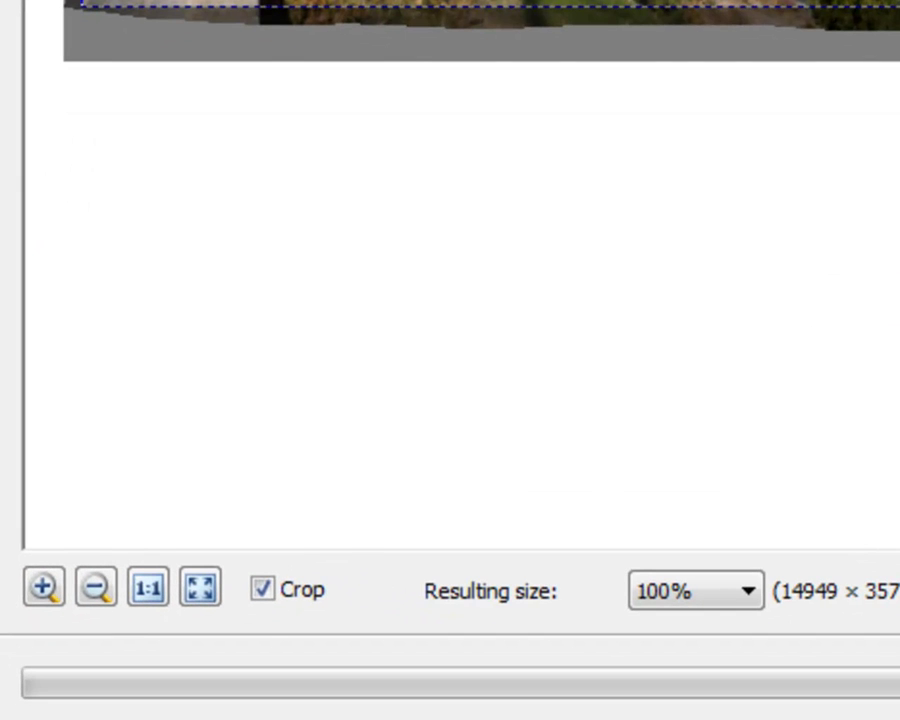
{"action": "left_click", "coordinate": [264, 594]}
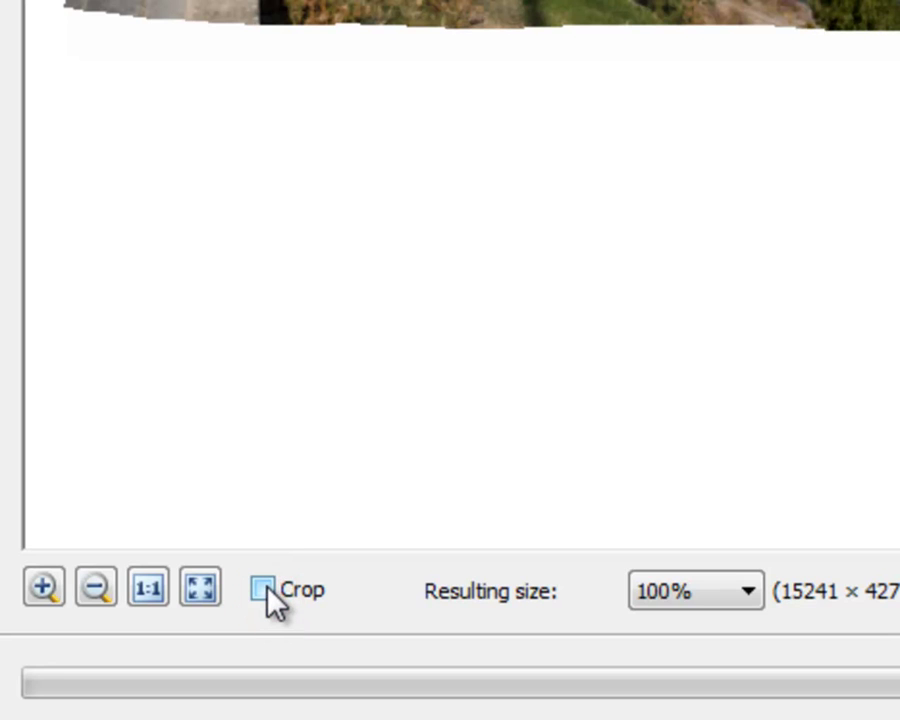
{"action": "left_click", "coordinate": [263, 590]}
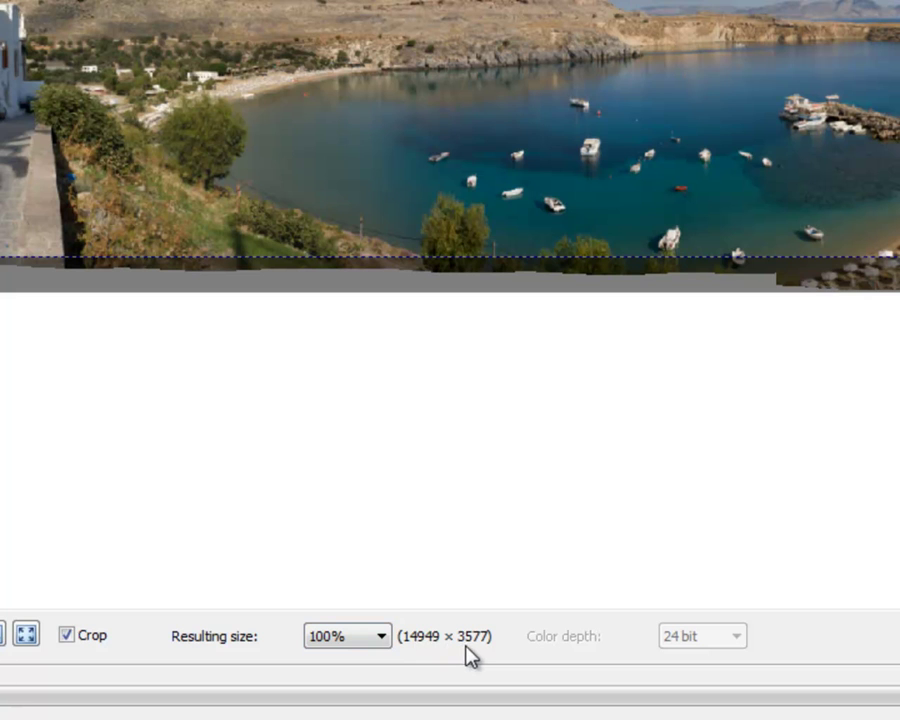
{"action": "left_click", "coordinate": [390, 636]}
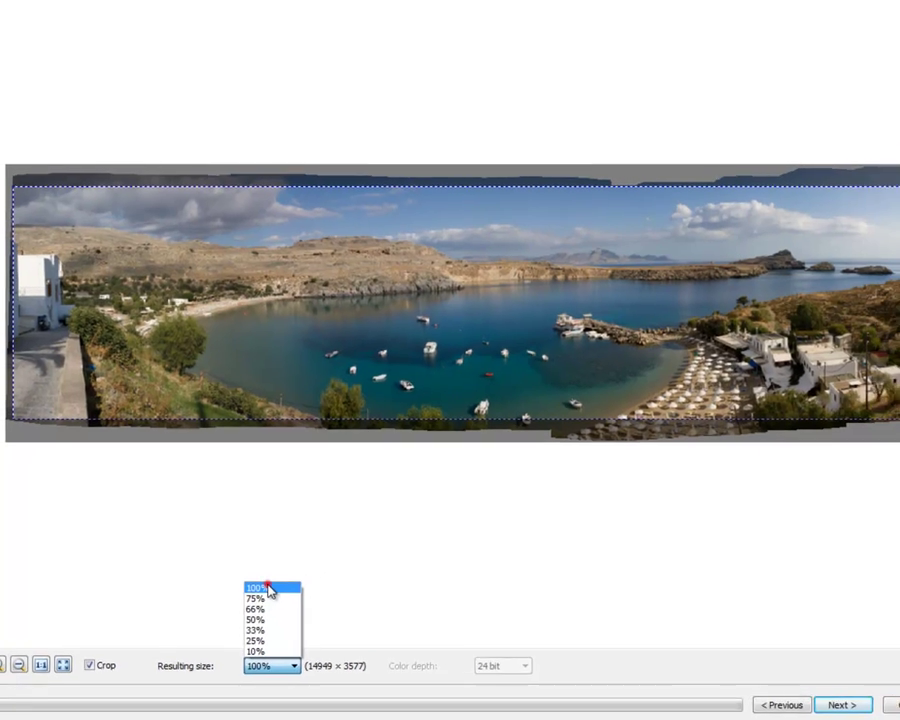
{"action": "left_click", "coordinate": [325, 516]}
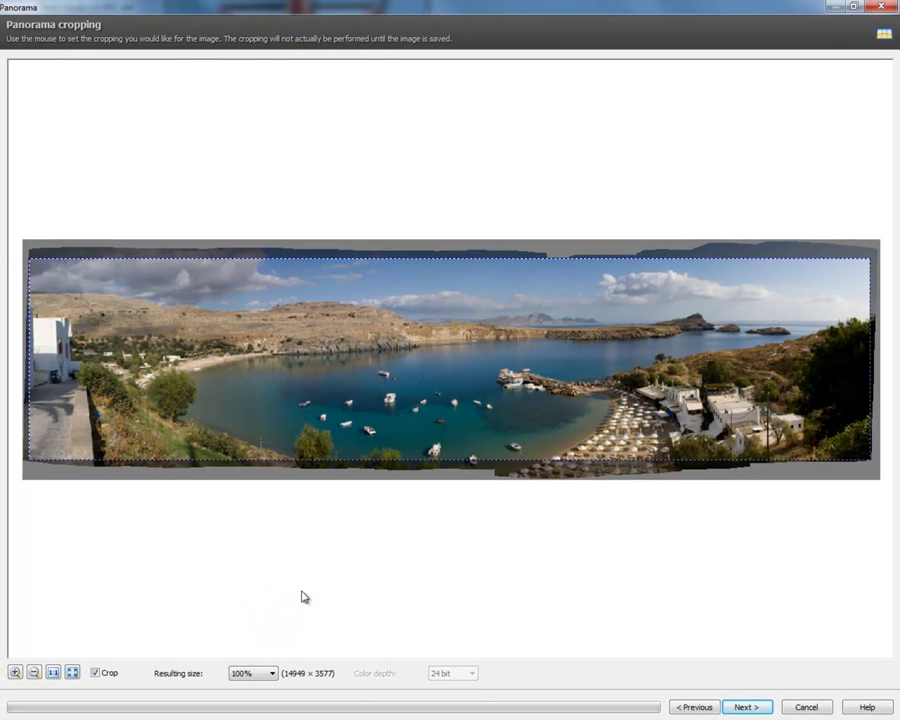
Render the full-size panorama and reach the Select Next Action page
{"action": "left_click", "coordinate": [752, 707]}
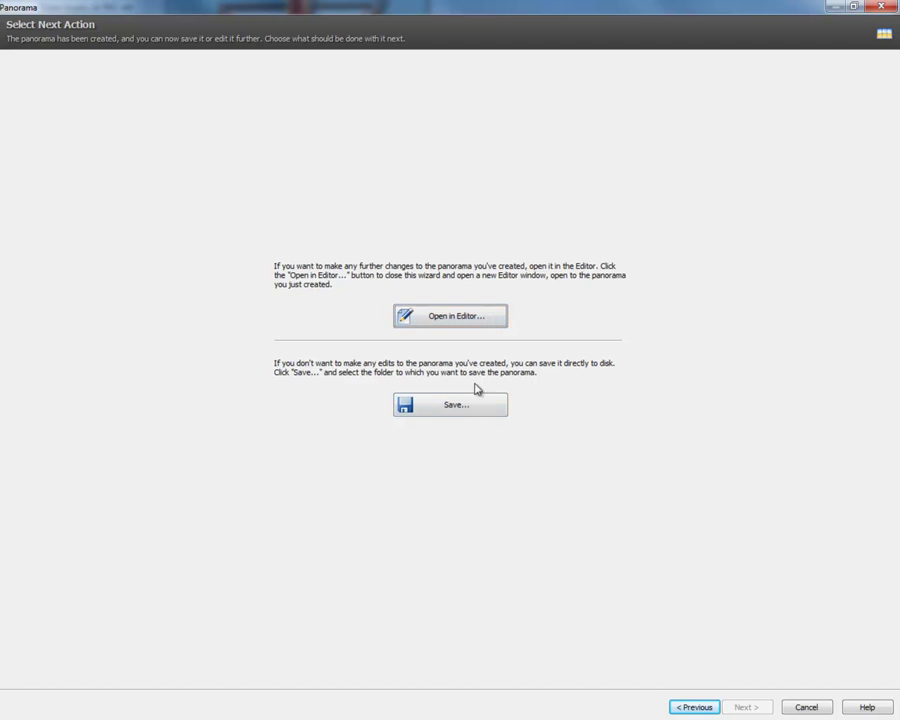
Open Dovolena_Rhodos_20081006_0483_panorama.jpg (14949 × 3577) in the Editor
{"action": "left_click", "coordinate": [451, 318]}
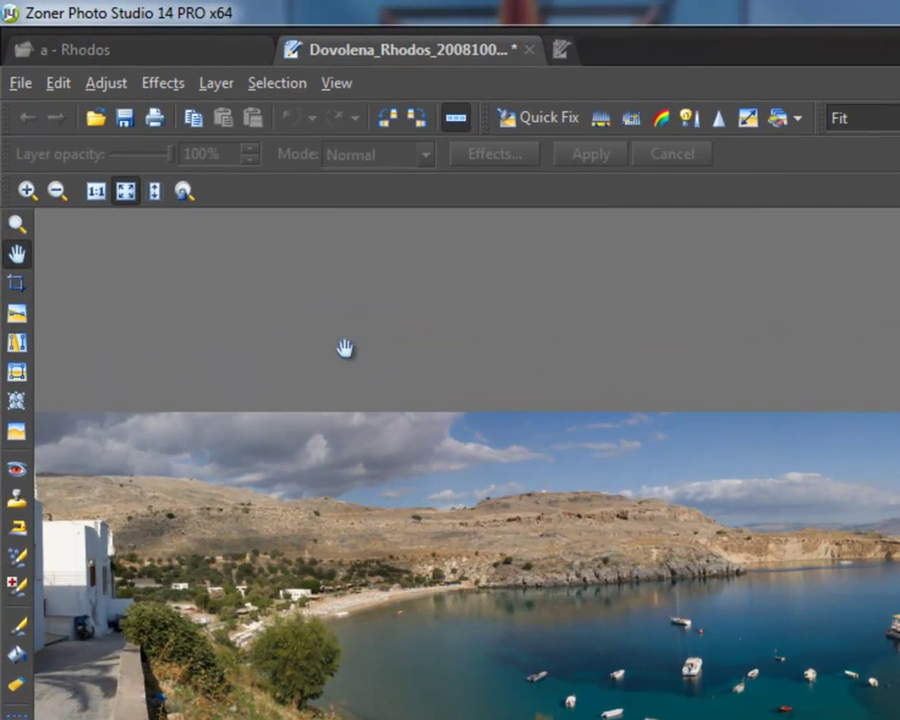
{"action": "left_click", "coordinate": [22, 84]}
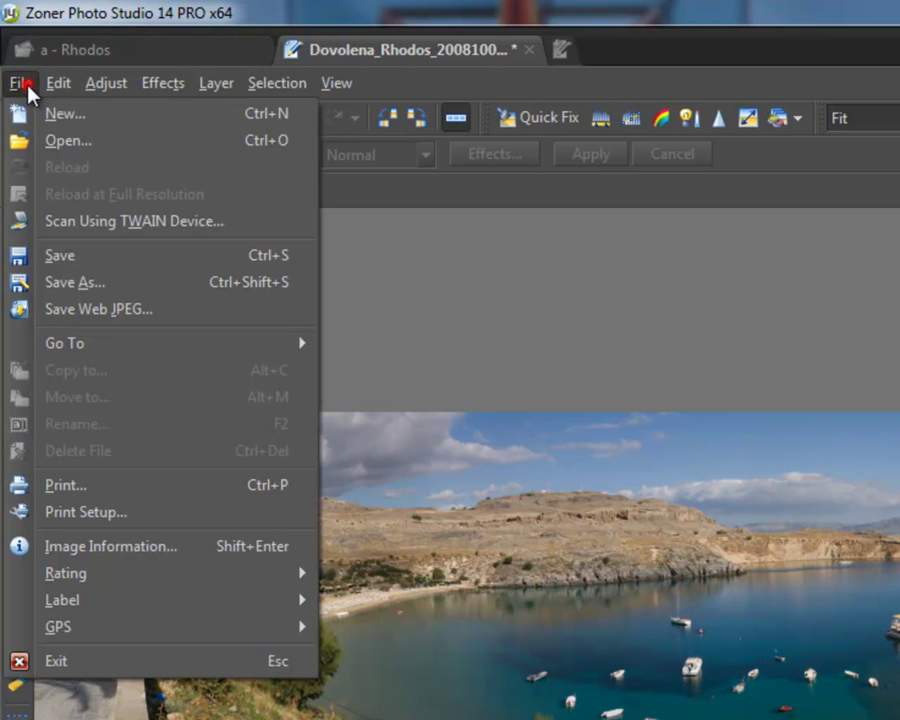
{"action": "left_click", "coordinate": [86, 282]}
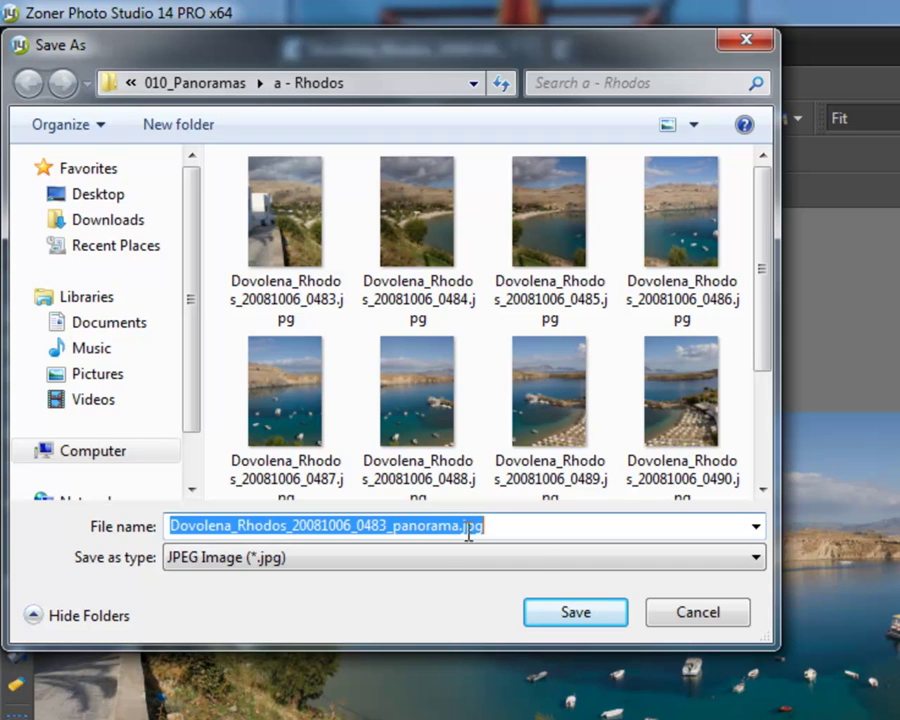
{"action": "left_click", "coordinate": [697, 625]}
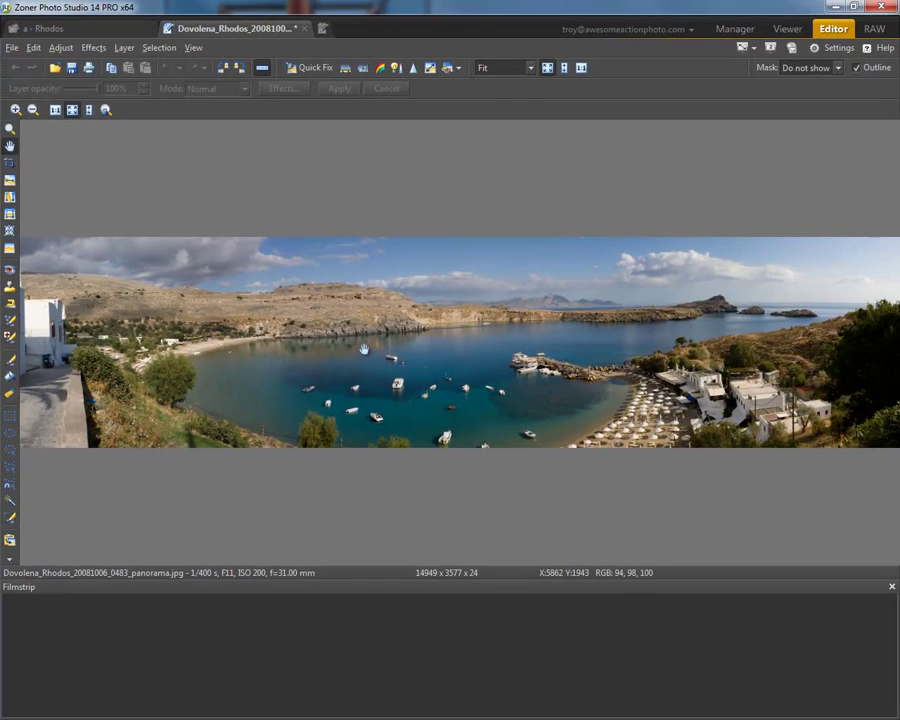